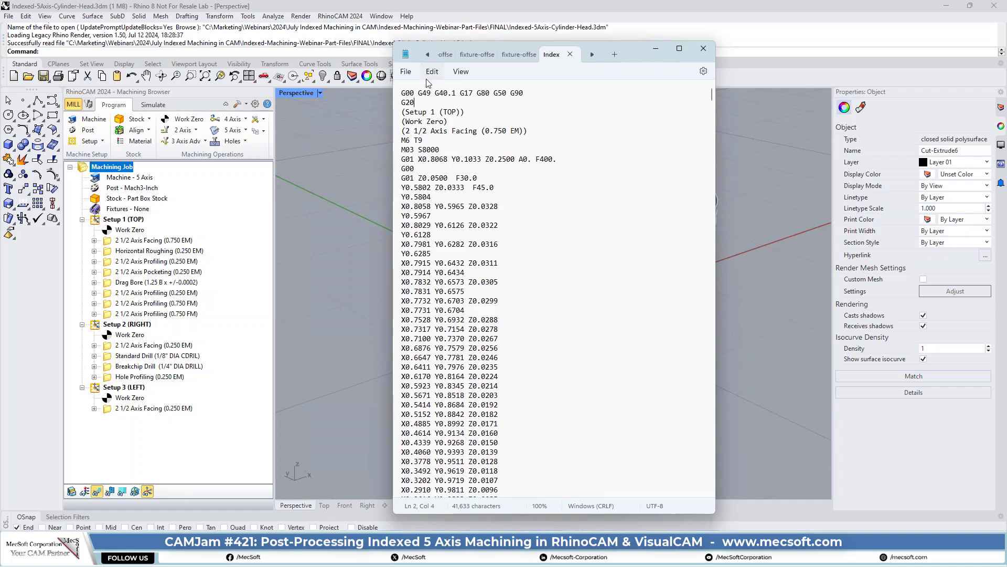
# Search the posted G-code for "A" and highlight the A0. F400. values in the Setup 1 (TOP) positioning line.
pyautogui.click(431, 73)
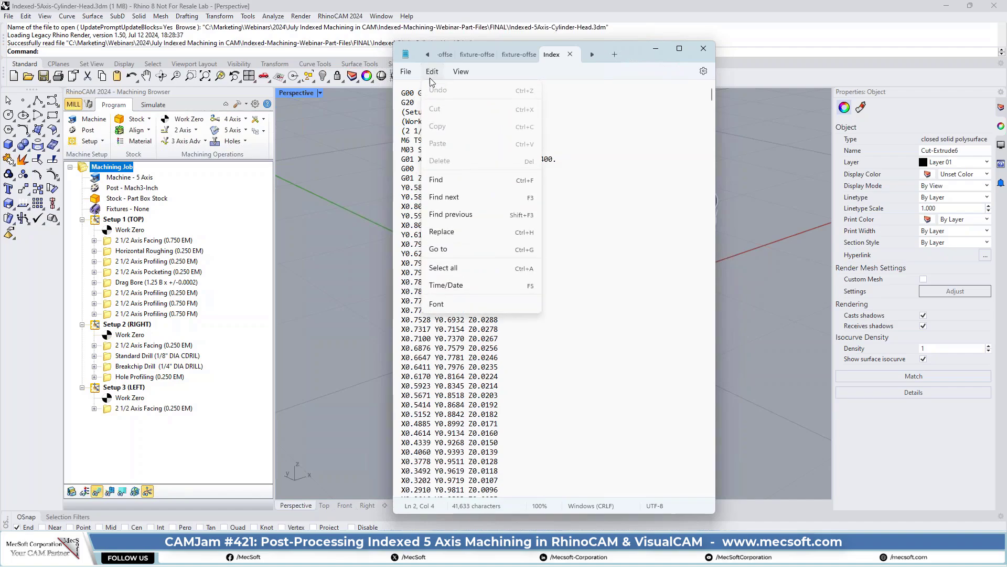
pyautogui.click(436, 179)
pyautogui.write('A')
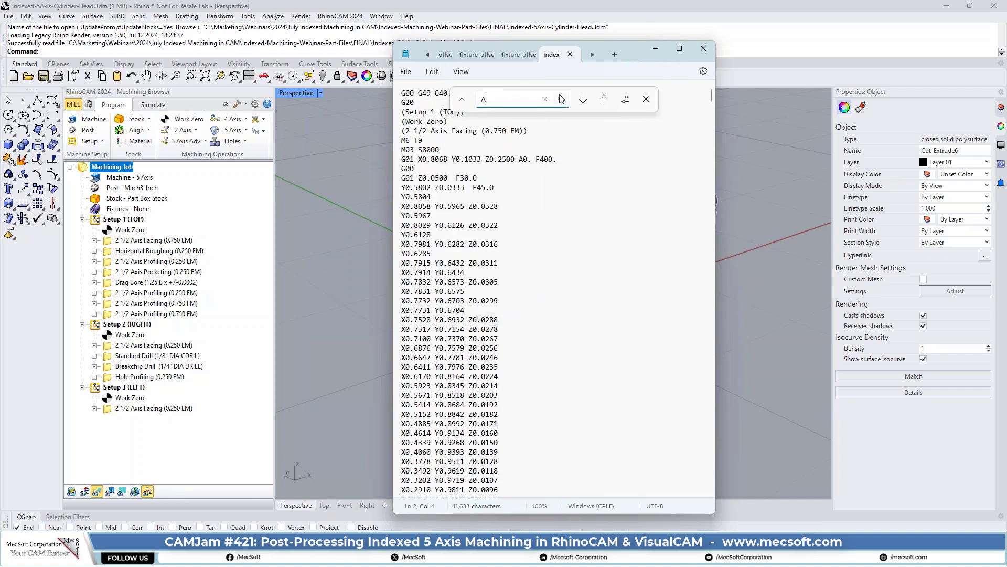
pyautogui.click(583, 100)
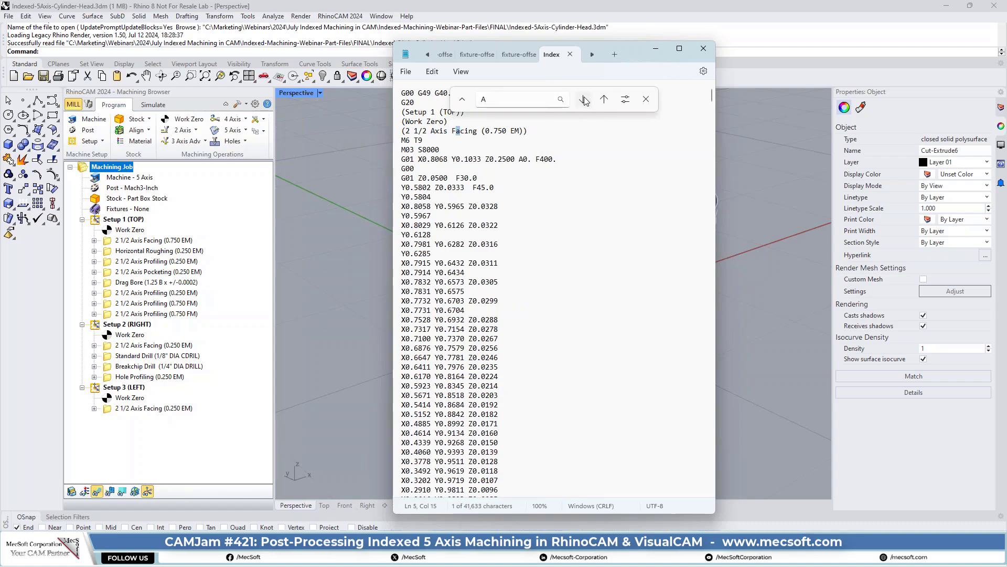
pyautogui.click(586, 99)
pyautogui.moveTo(557, 159); pyautogui.dragTo(521, 160)
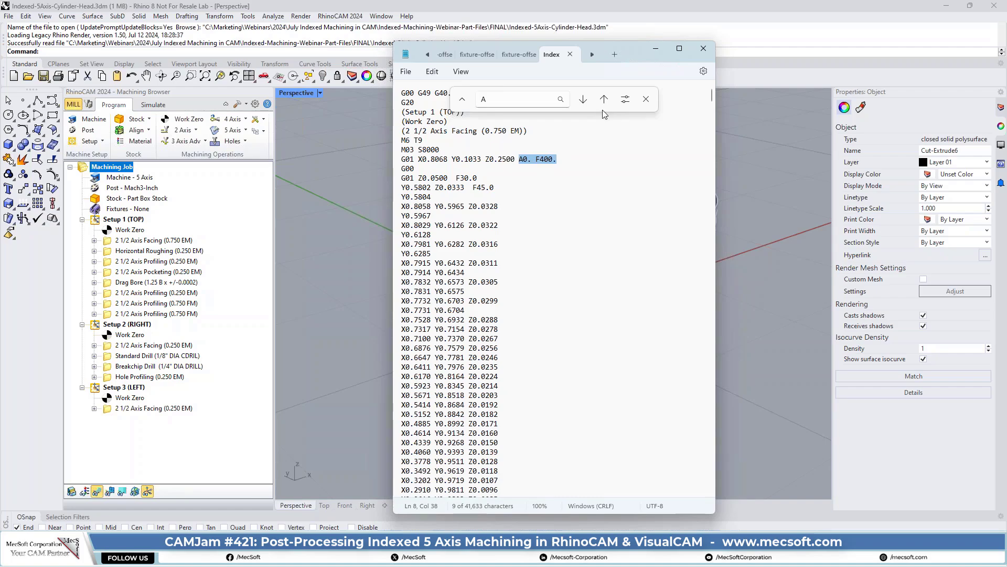
pyautogui.press('Up')
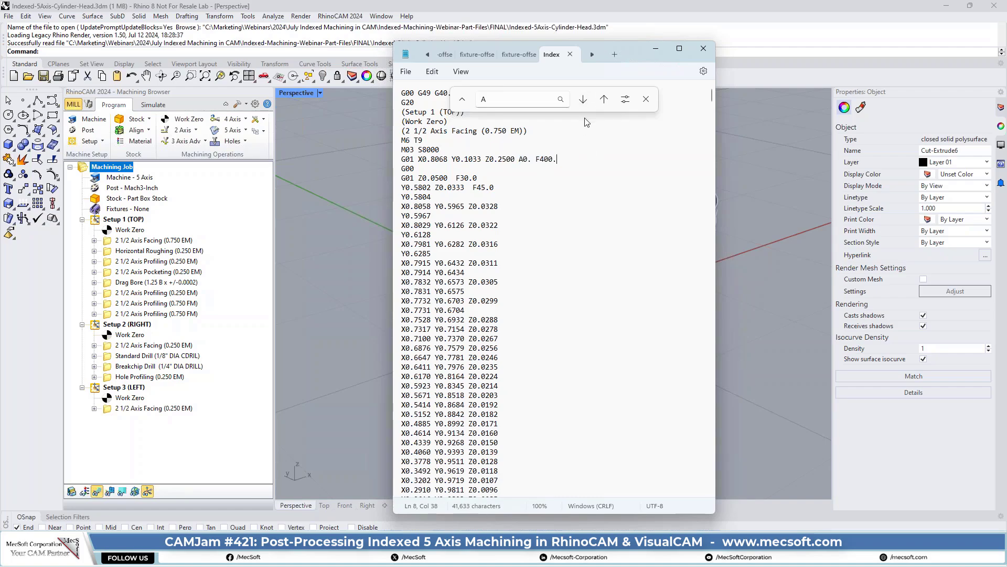
# Go through the further "A" matches to Setup 2 (RIGHT) and highlight its A-180. positioning line.
pyautogui.click(583, 99)
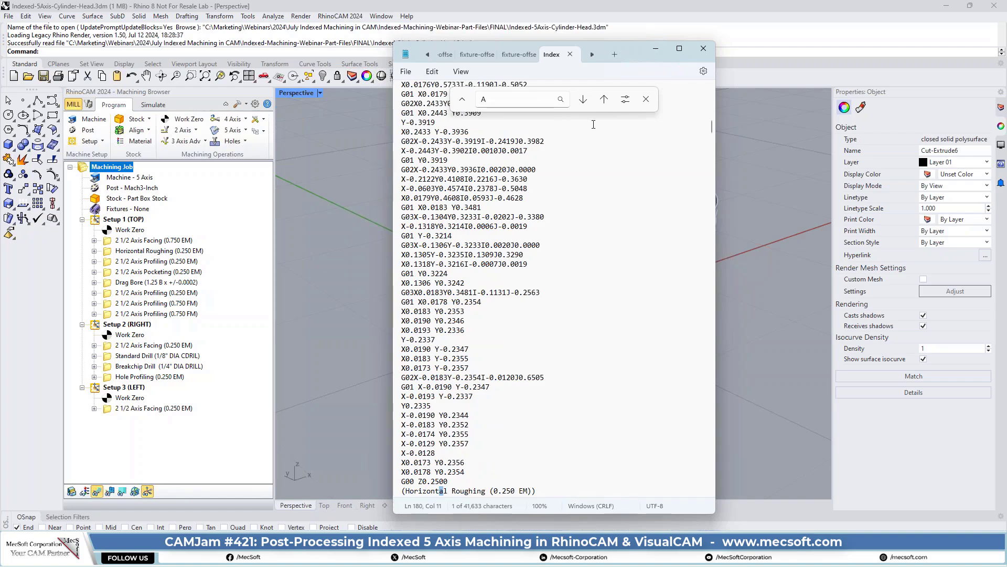
pyautogui.click(584, 101)
pyautogui.click(584, 101)
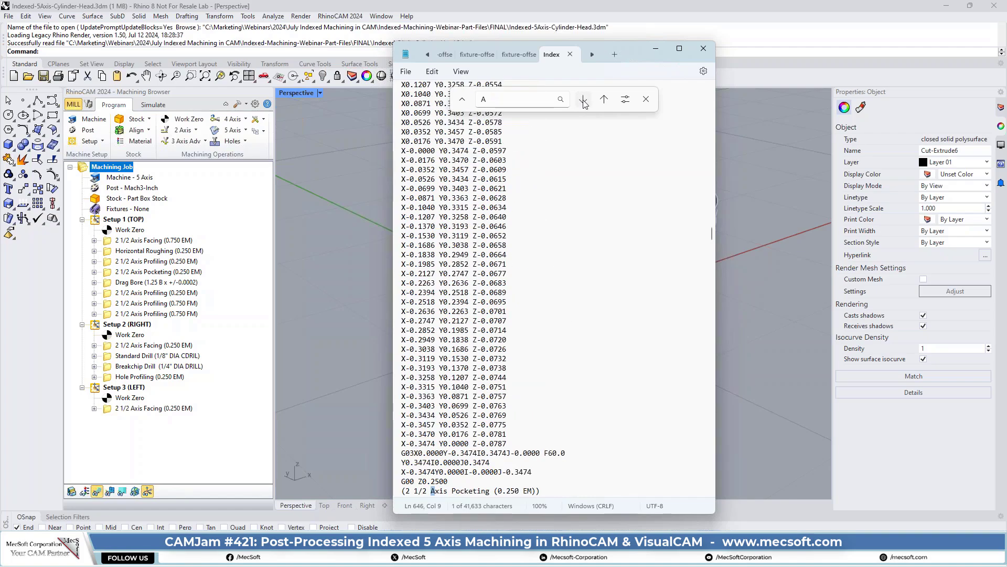
pyautogui.click(584, 101)
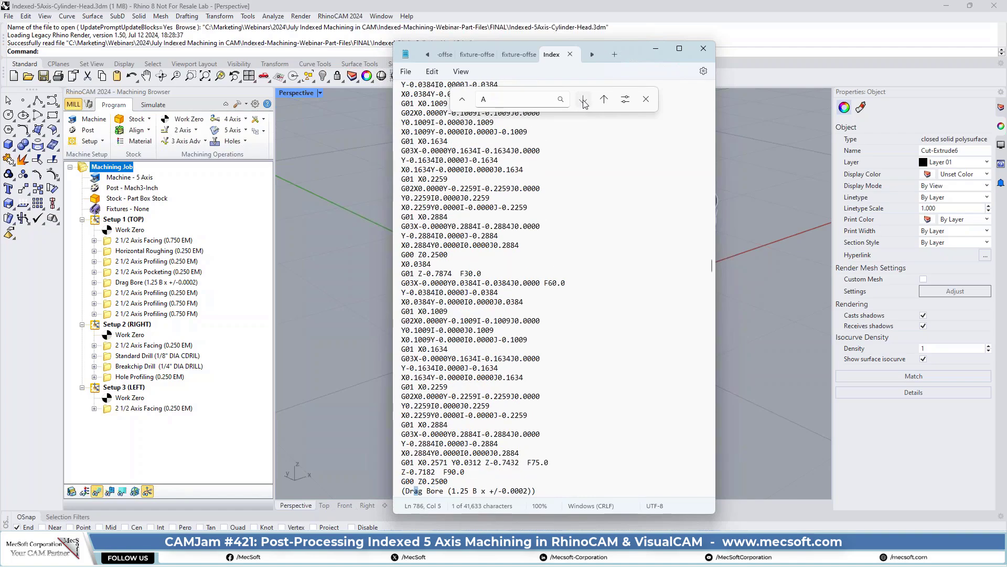
pyautogui.click(584, 101)
pyautogui.click(584, 101)
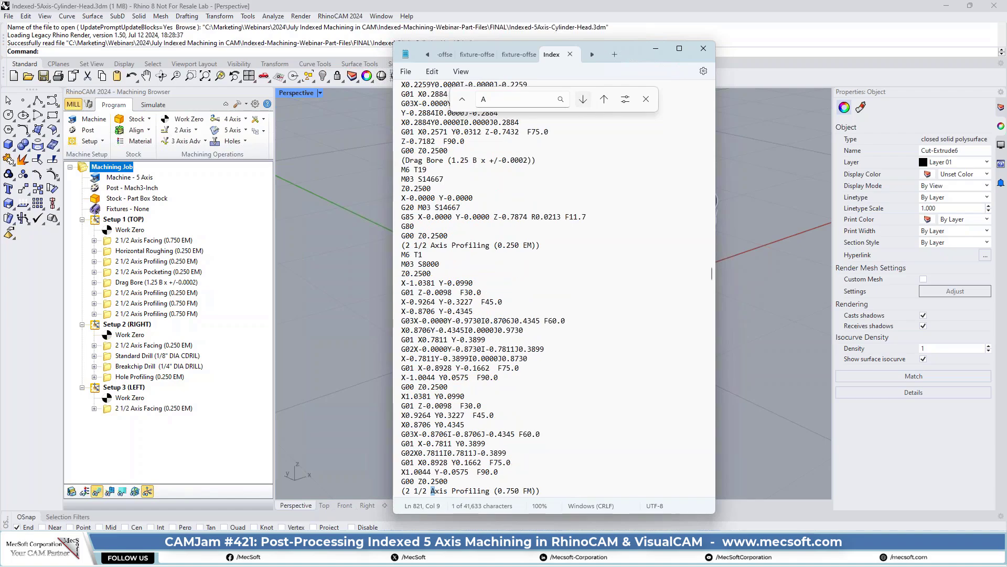
pyautogui.click(584, 101)
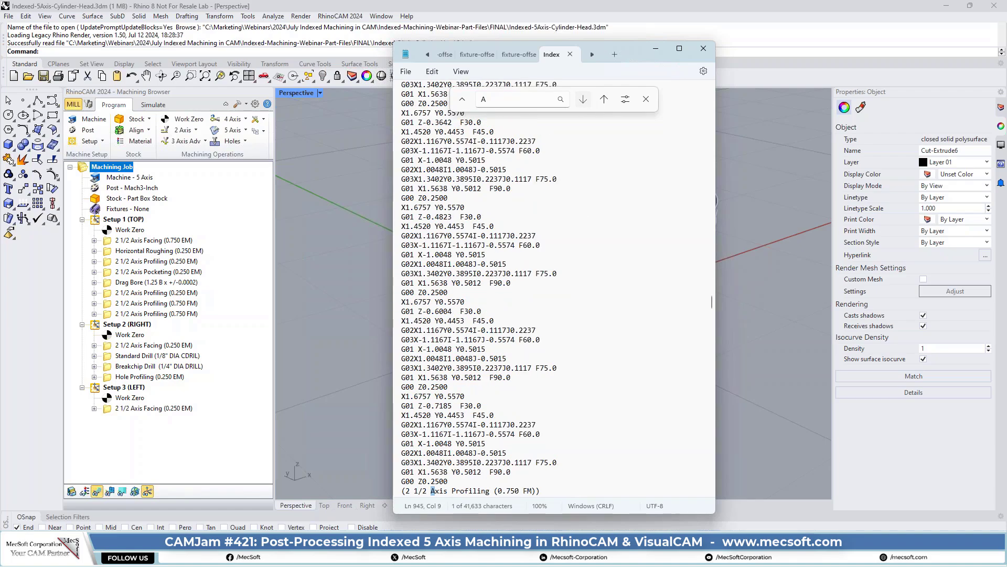
pyautogui.click(584, 101)
pyautogui.click(584, 101)
pyautogui.click(584, 101)
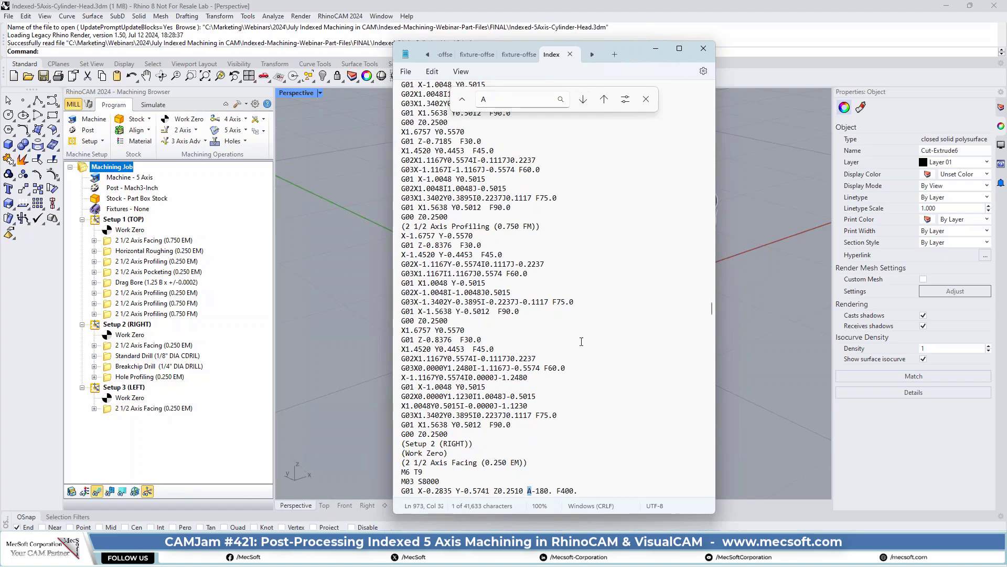
pyautogui.scroll(-10, 556, 278)
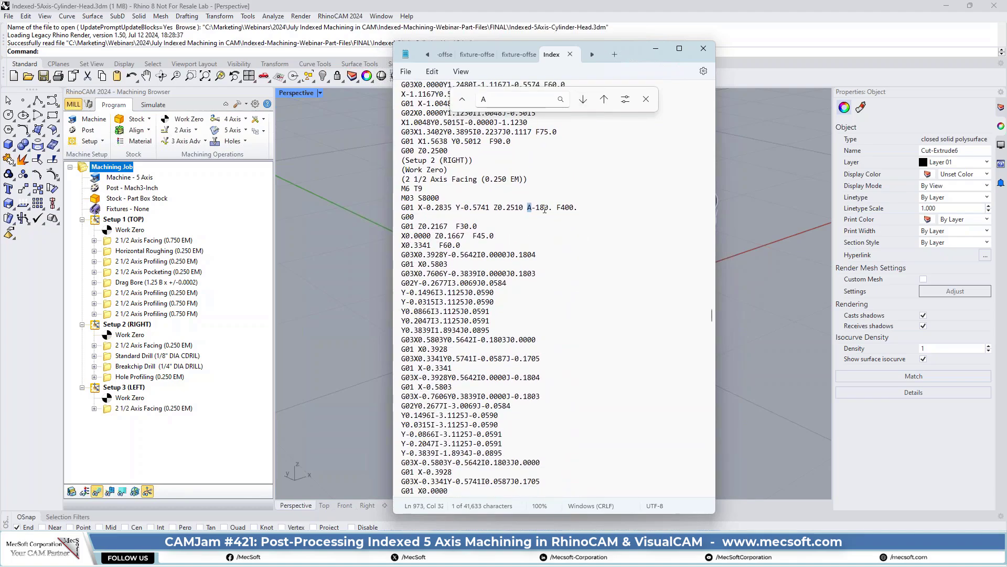
pyautogui.tripleClick(587, 207)
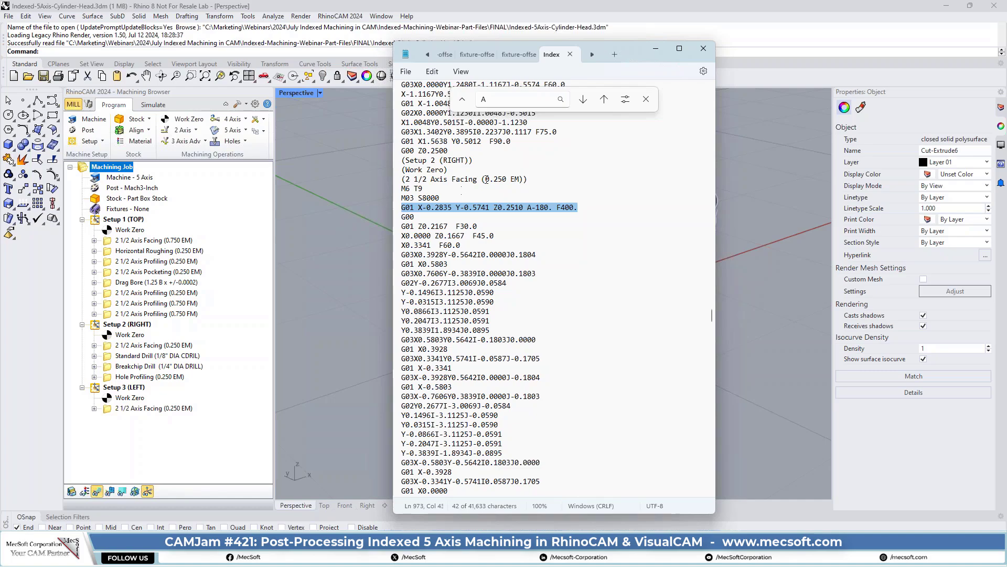
pyautogui.click(587, 205)
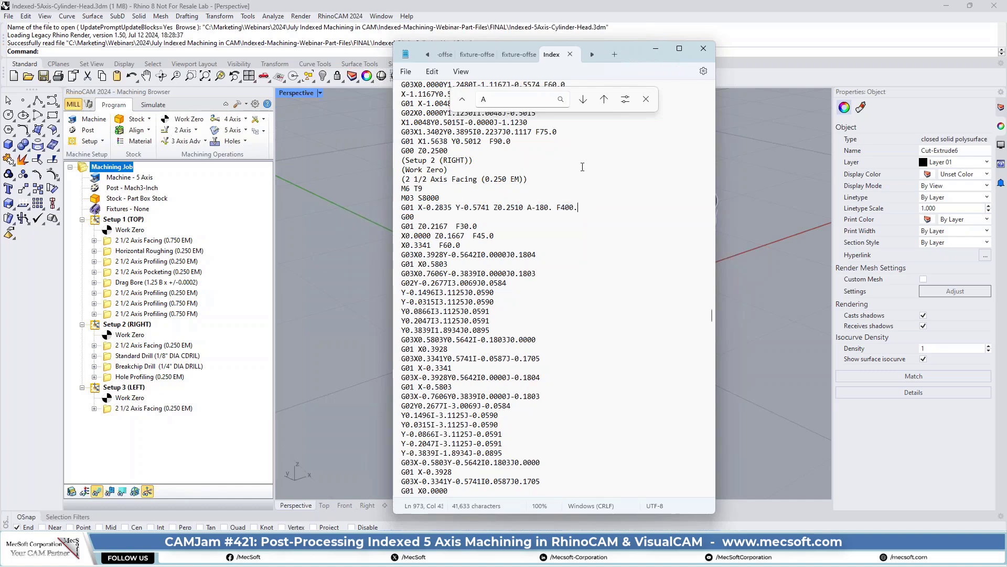
# Continue through the "A" matches to examine the rotary A value in the Setup 3 (LEFT) positioning line.
pyautogui.click(584, 99)
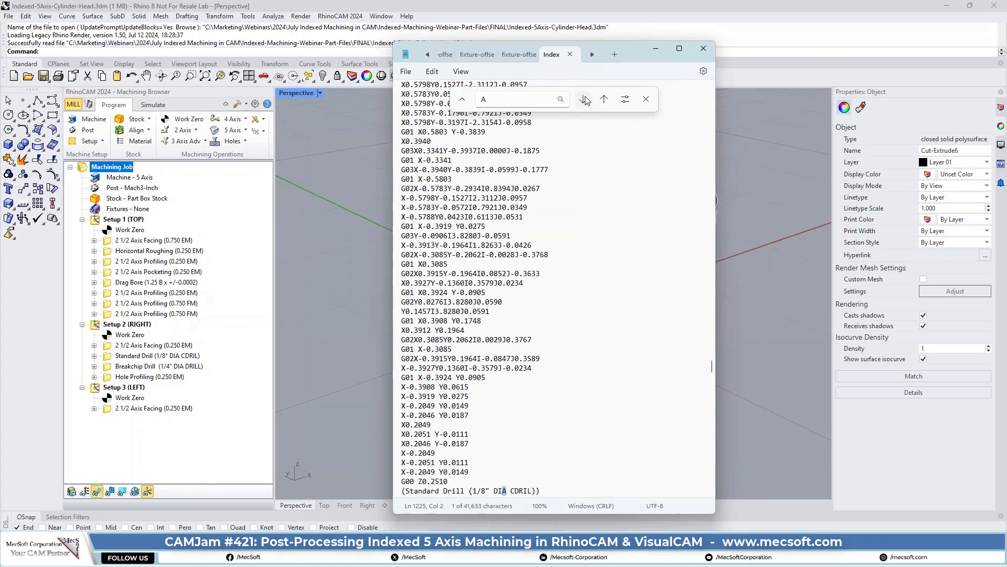
pyautogui.click(584, 99)
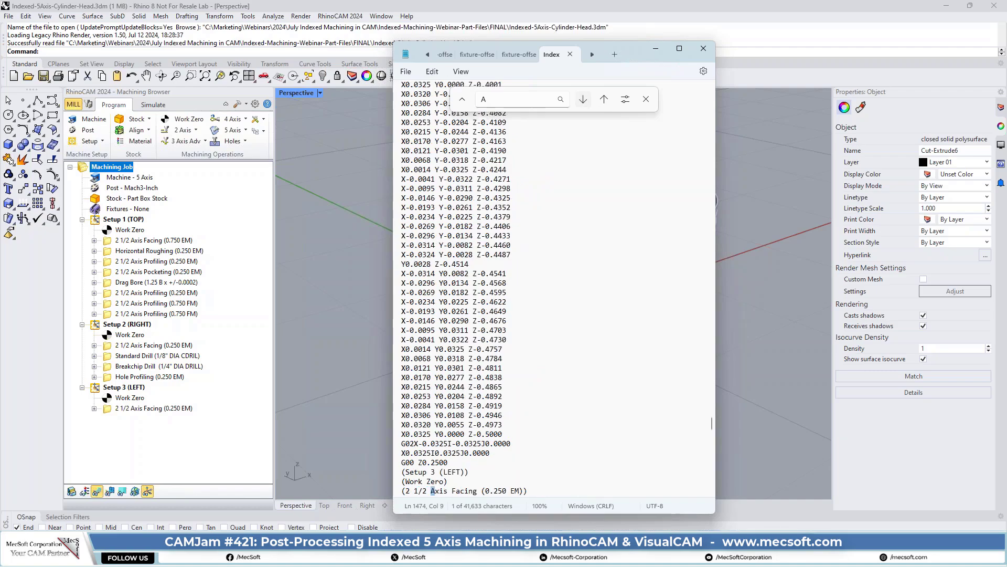
pyautogui.click(583, 100)
pyautogui.click(583, 99)
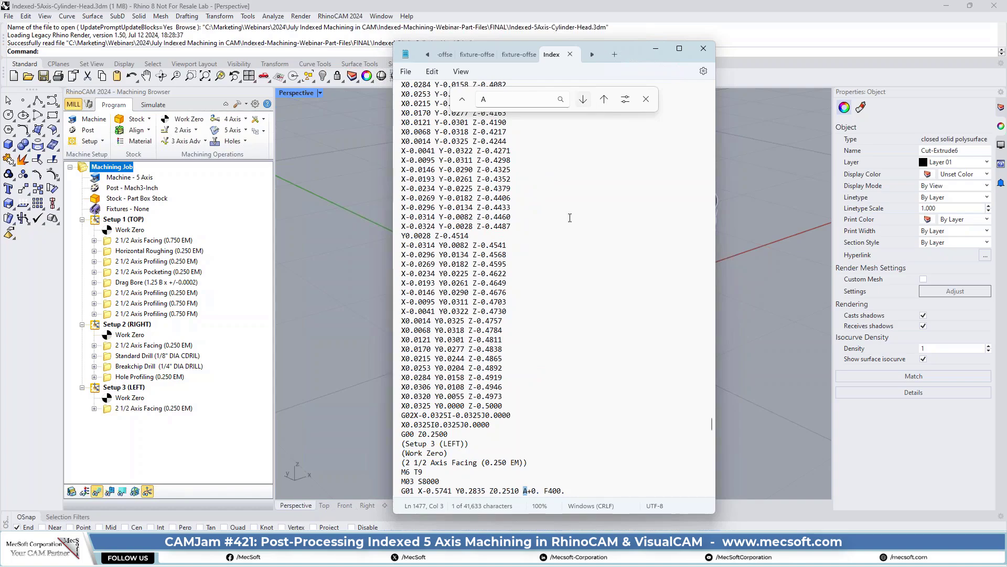
pyautogui.scroll(-5, 570, 217)
pyautogui.scroll(-4, 559, 203)
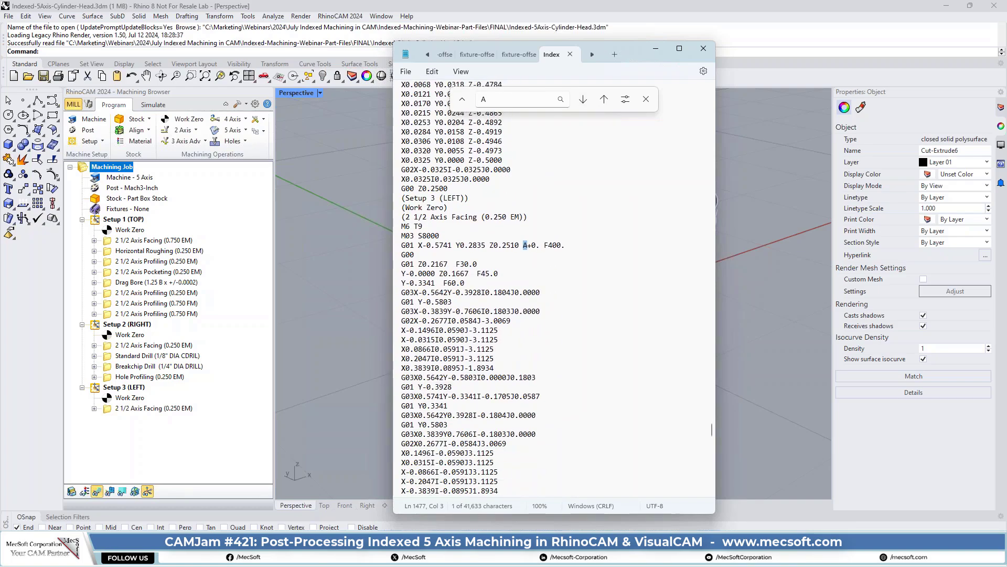
pyautogui.click(584, 99)
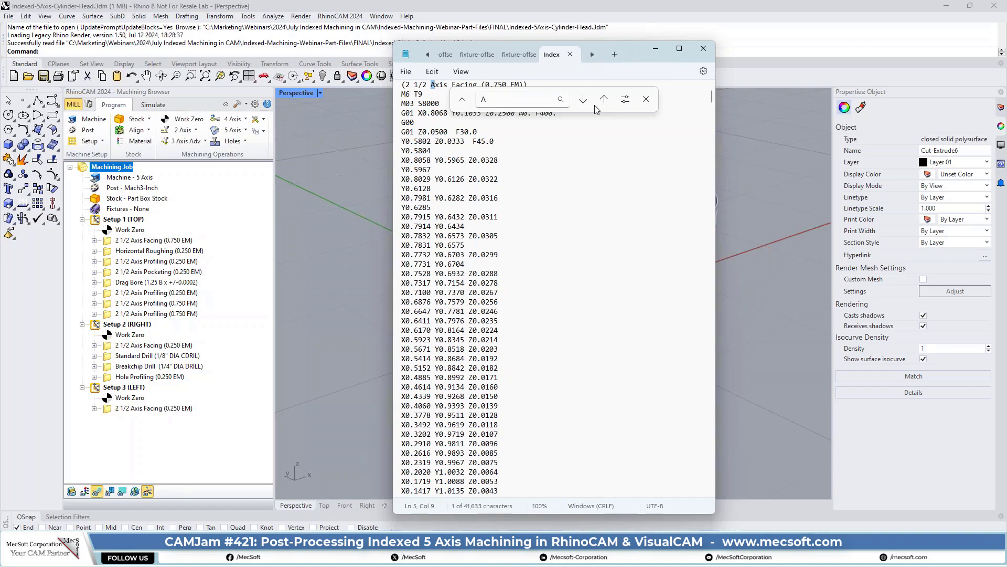
pyautogui.click(506, 132)
# Switch to RhinoCAM, select Setup 1 (TOP), and review the 5 Axis machine tool definition without changing it.
pyautogui.click(95, 222)
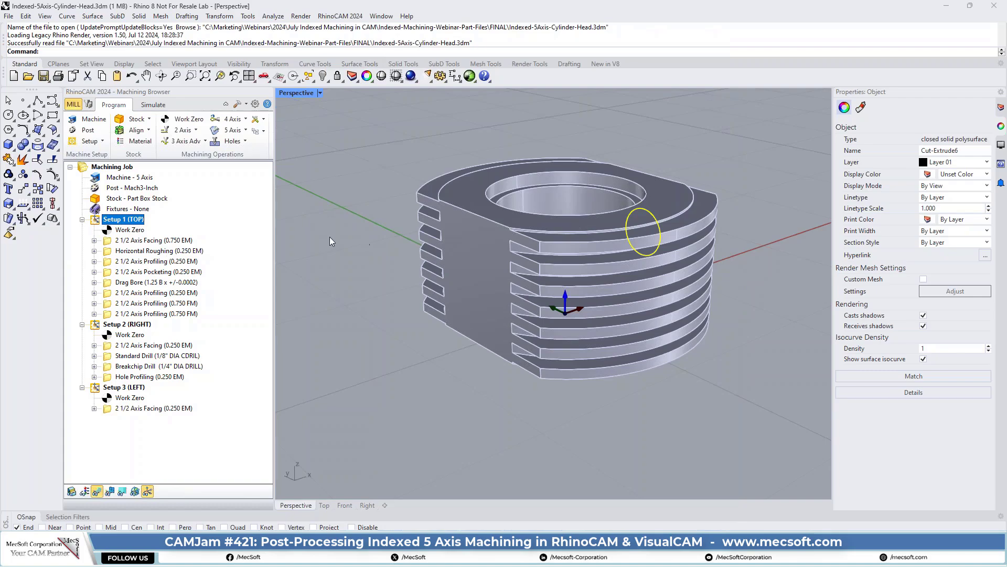
pyautogui.click(87, 119)
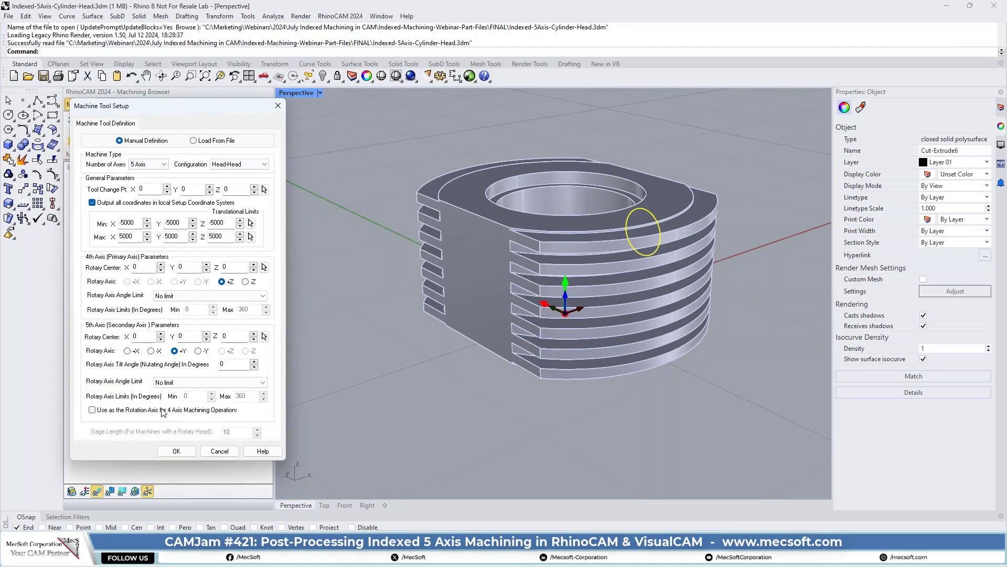
pyautogui.click(221, 453)
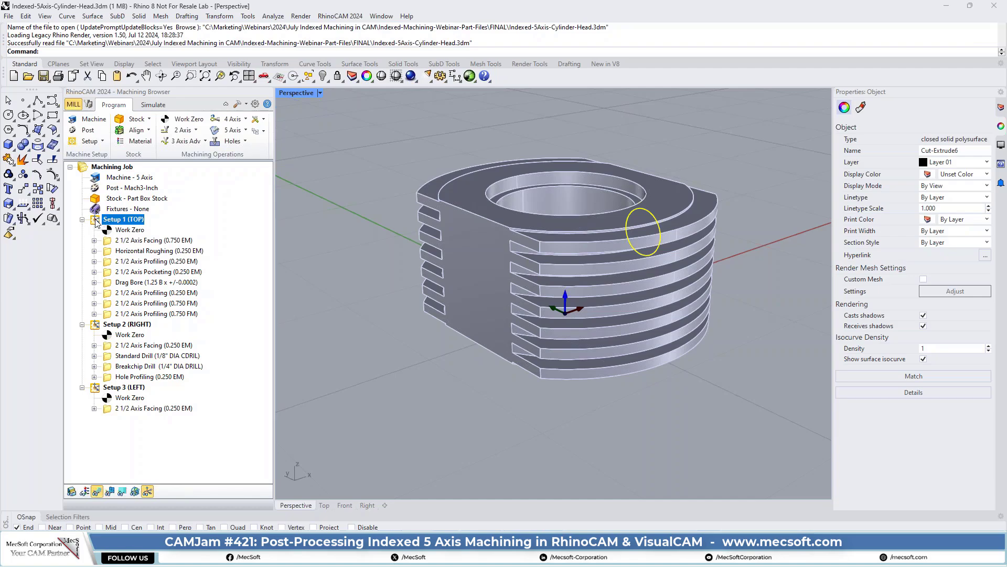
# Inspect the toolpaths of Horizontal Roughing and the first 2 1/2 Axis Profiling in Setup 1, and compare the latter with the setup's coordinate system.
pyautogui.click(110, 252)
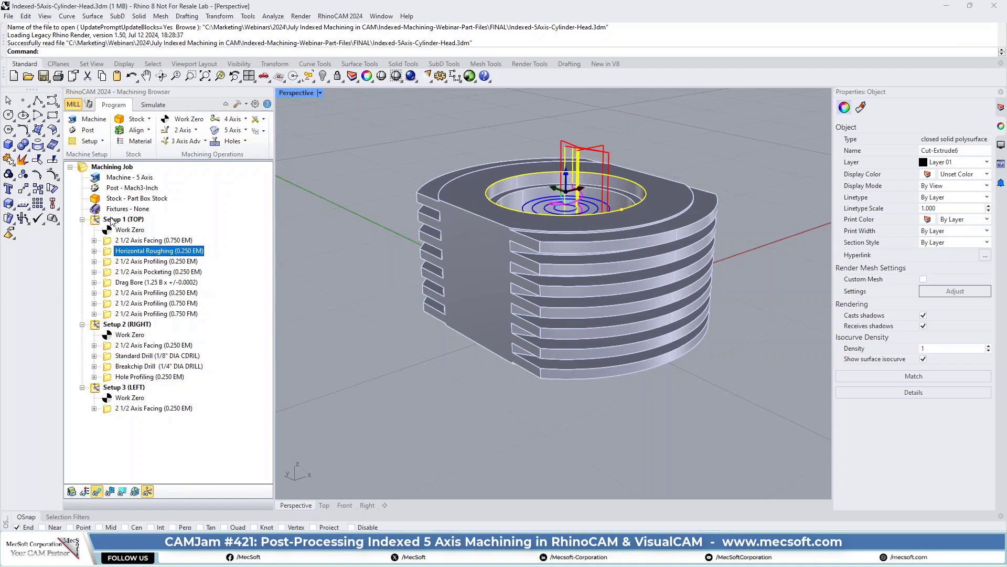
pyautogui.click(108, 262)
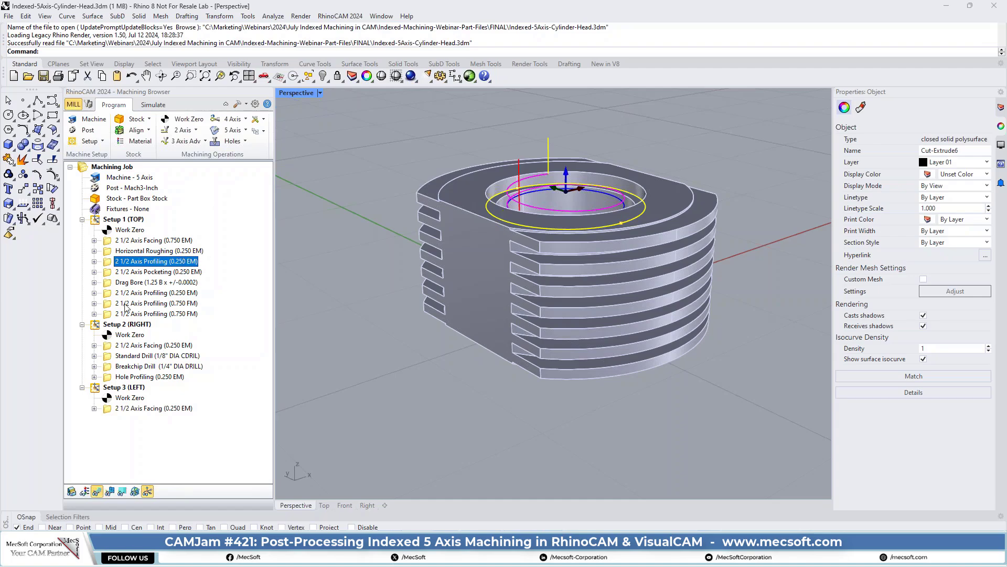
pyautogui.click(98, 221)
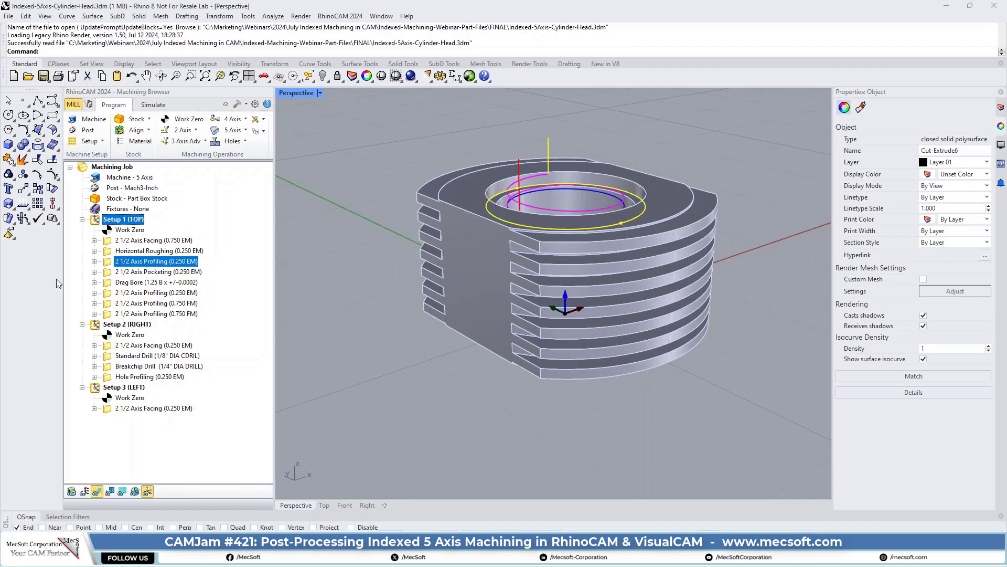
pyautogui.click(244, 217)
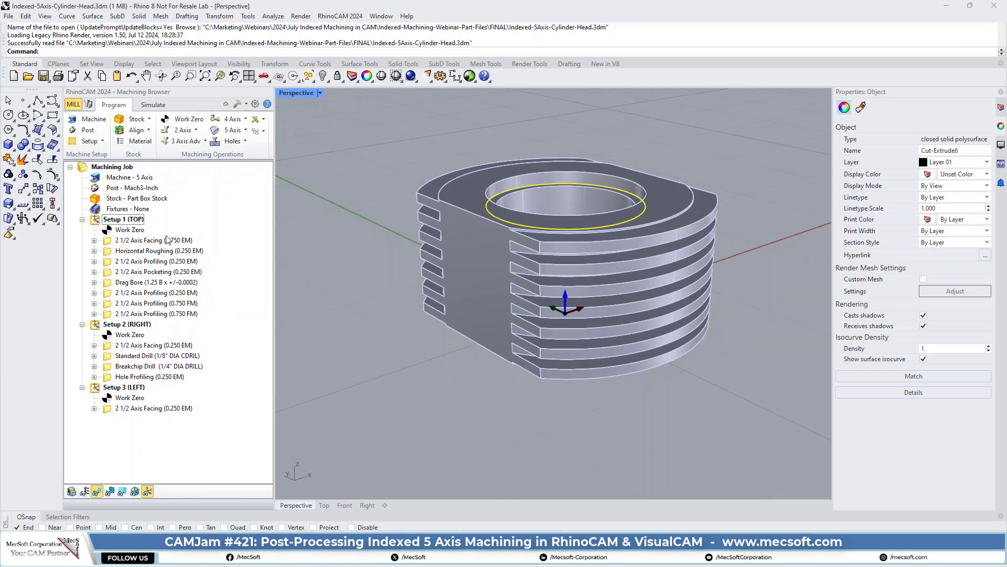
# Select Horizontal Roughing together with Setup 1 (TOP) to compare toolpath and setup origin, and clear the selection.
pyautogui.click(110, 252)
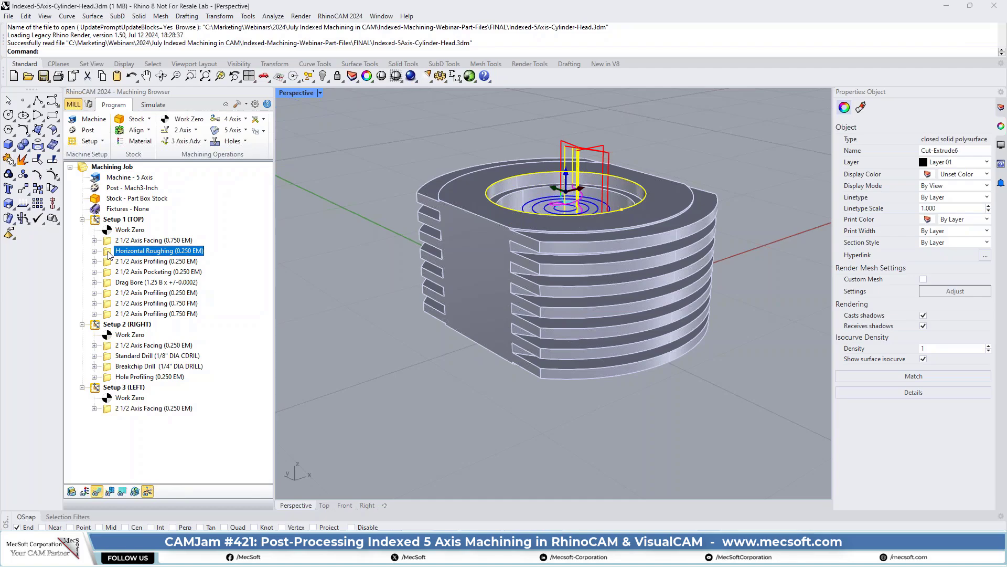
pyautogui.keyDown('ctrl'); pyautogui.click(105, 221); pyautogui.keyUp('ctrl')
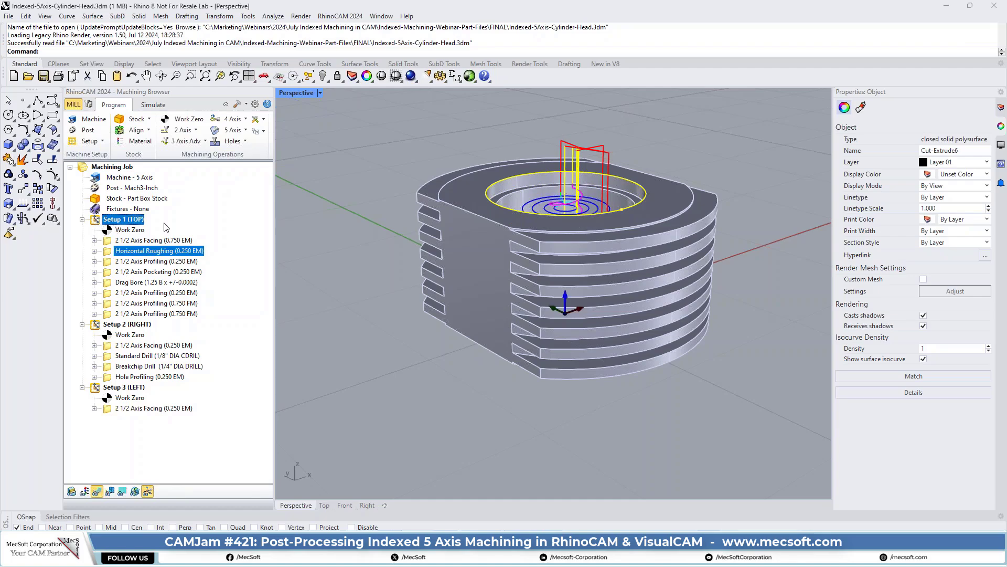
pyautogui.click(226, 229)
# Inspect the 2 1/2 Axis Pocketing and Horizontal Roughing toolpaths against the Setup 1 (TOP) coordinate system.
pyautogui.click(155, 273)
pyautogui.click(152, 251)
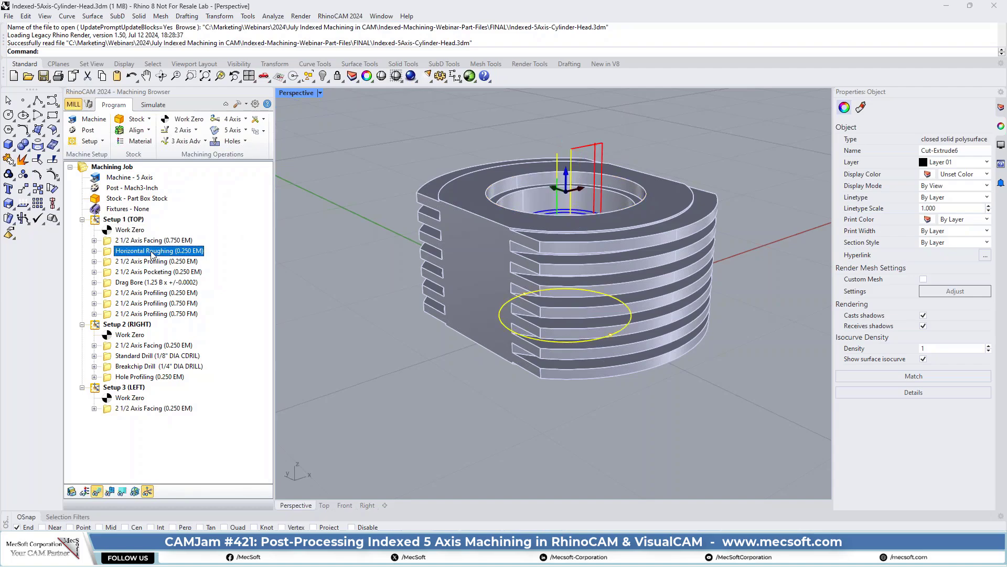
pyautogui.click(115, 221)
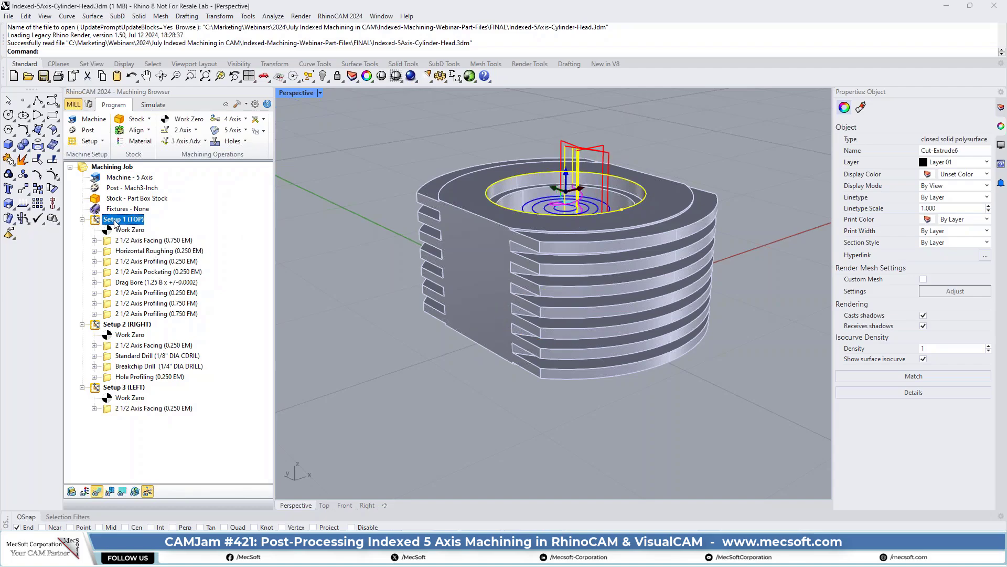
pyautogui.click(173, 252)
# Display the toolpaths of Setup 1's first four operations together, from 2 1/2 Axis Facing to 2 1/2 Axis Pocketing, and clear the selection.
pyautogui.click(174, 243)
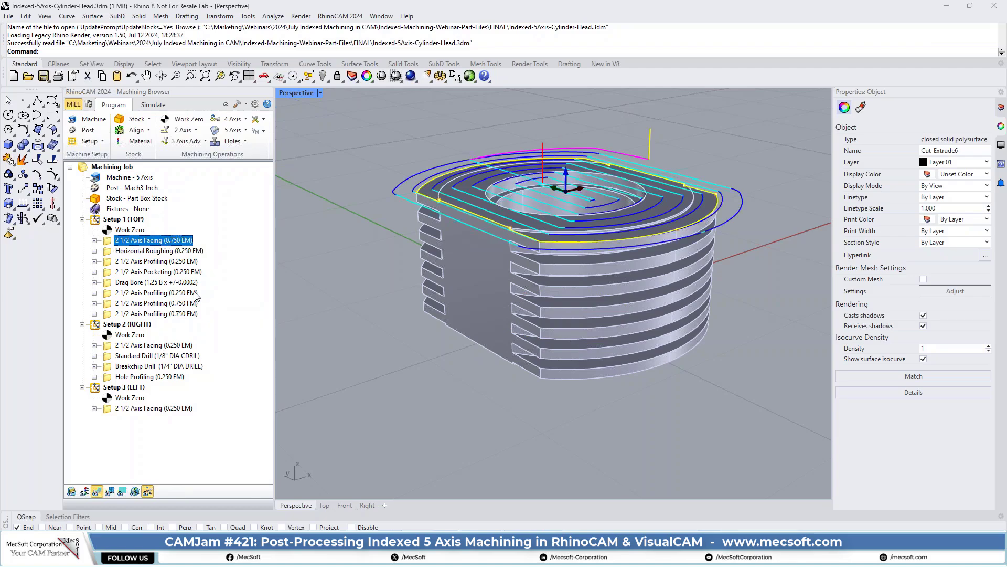
pyautogui.keyDown('ctrl'); pyautogui.click(149, 252); pyautogui.keyUp('ctrl')
pyautogui.keyDown('ctrl'); pyautogui.click(153, 263); pyautogui.keyUp('ctrl')
pyautogui.keyDown('ctrl'); pyautogui.click(153, 274); pyautogui.keyUp('ctrl')
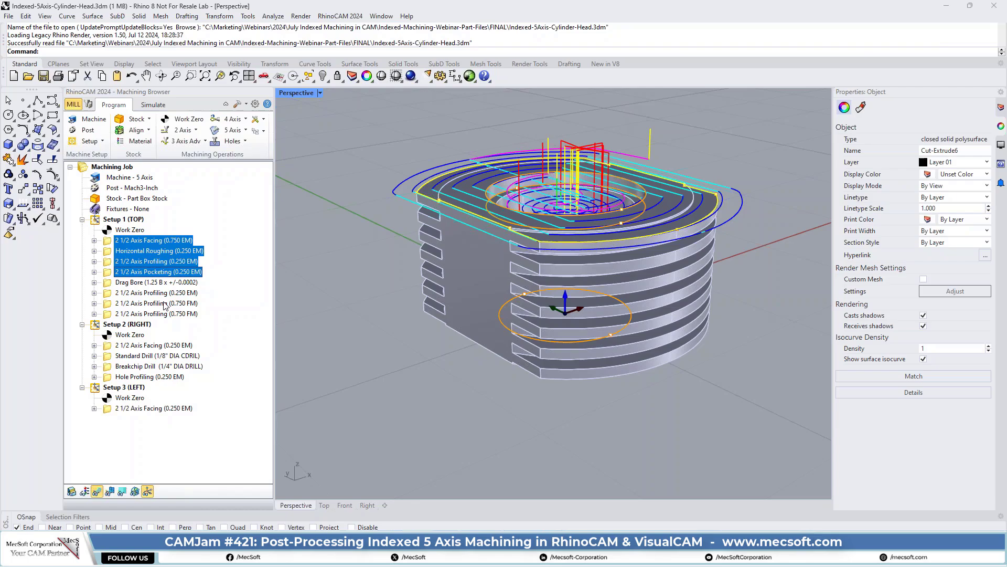
pyautogui.click(223, 213)
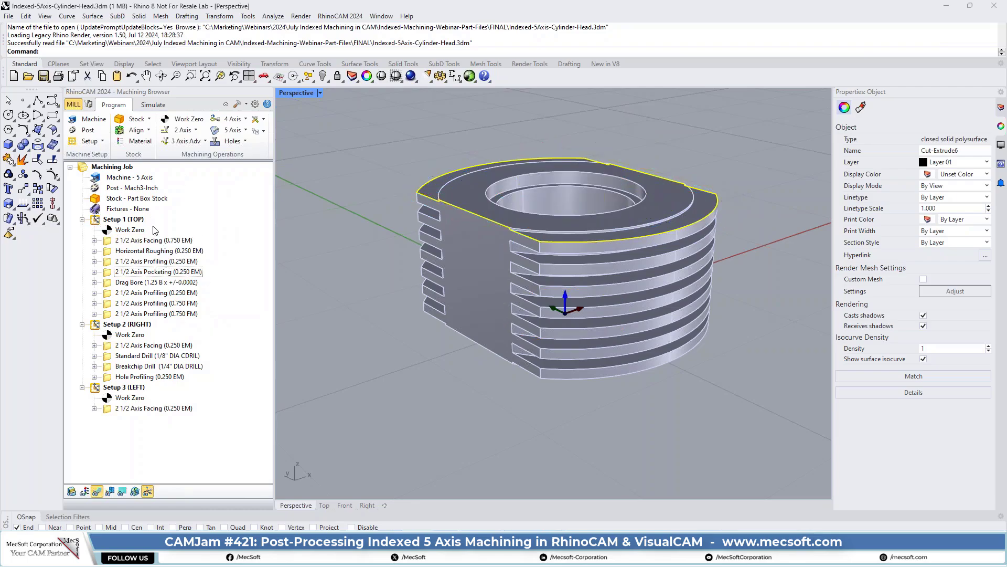
# Check the Setup 1 (TOP) coordinate system and select the whole Machining Job.
pyautogui.click(97, 224)
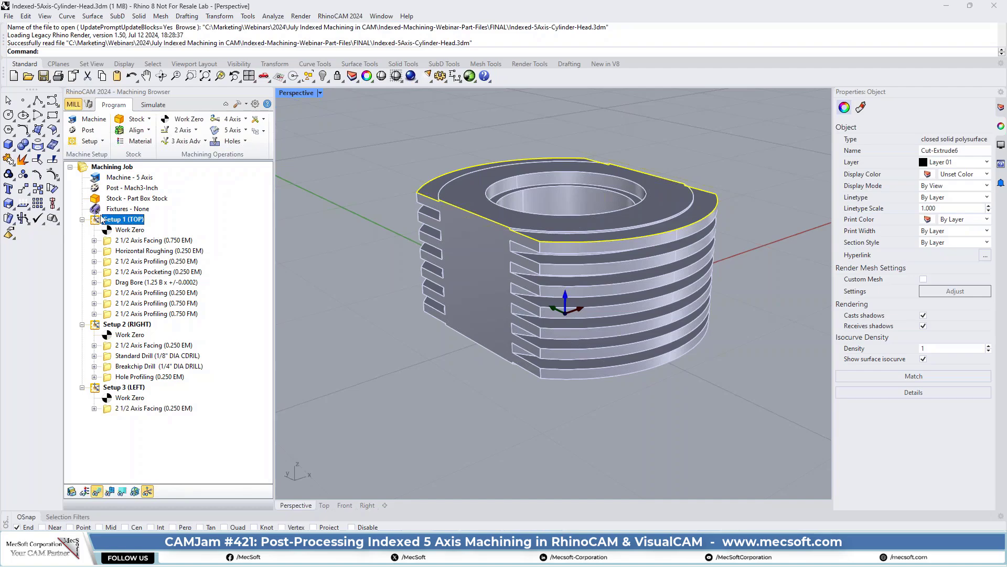
pyautogui.click(117, 168)
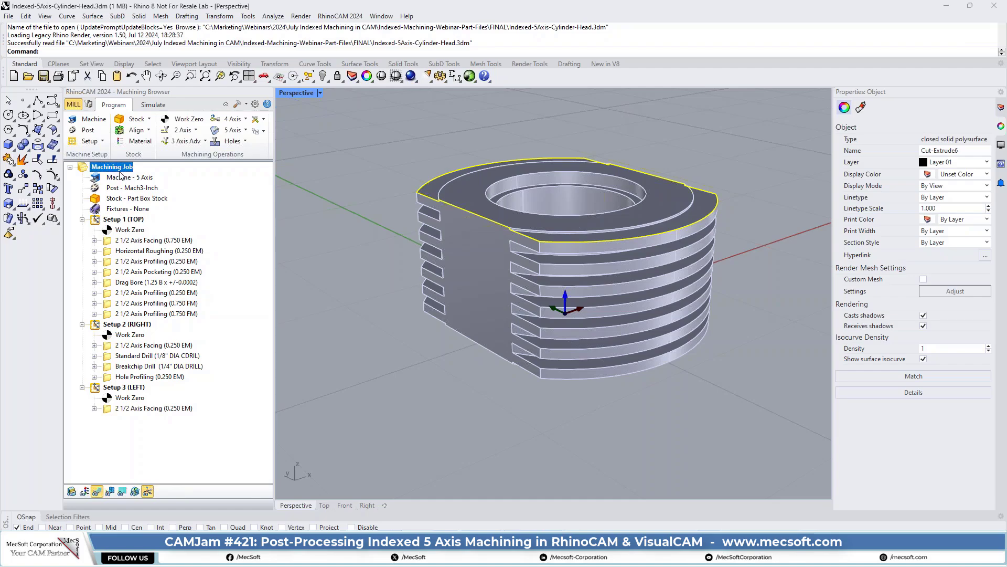
# Select Setup 1 (TOP) and Setup 2 (RIGHT) together for comparison, and clear the setup and part selections.
pyautogui.click(98, 222)
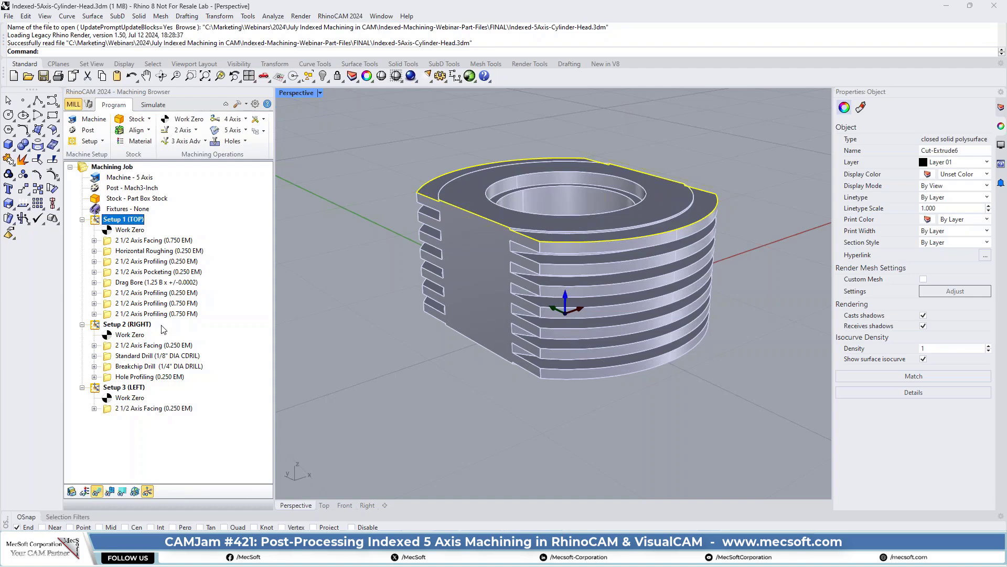
pyautogui.keyDown('ctrl'); pyautogui.click(96, 326); pyautogui.keyUp('ctrl')
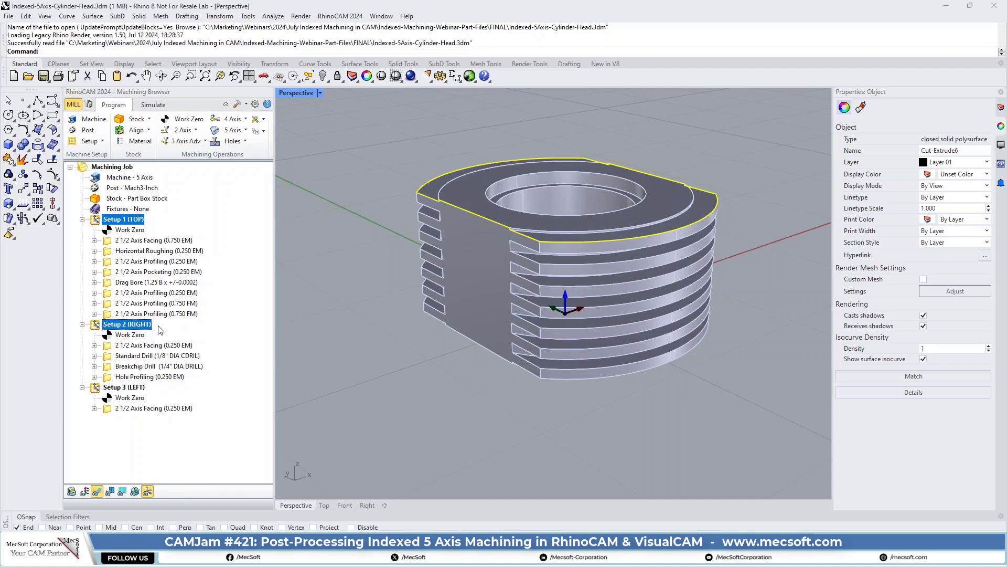
pyautogui.click(161, 179)
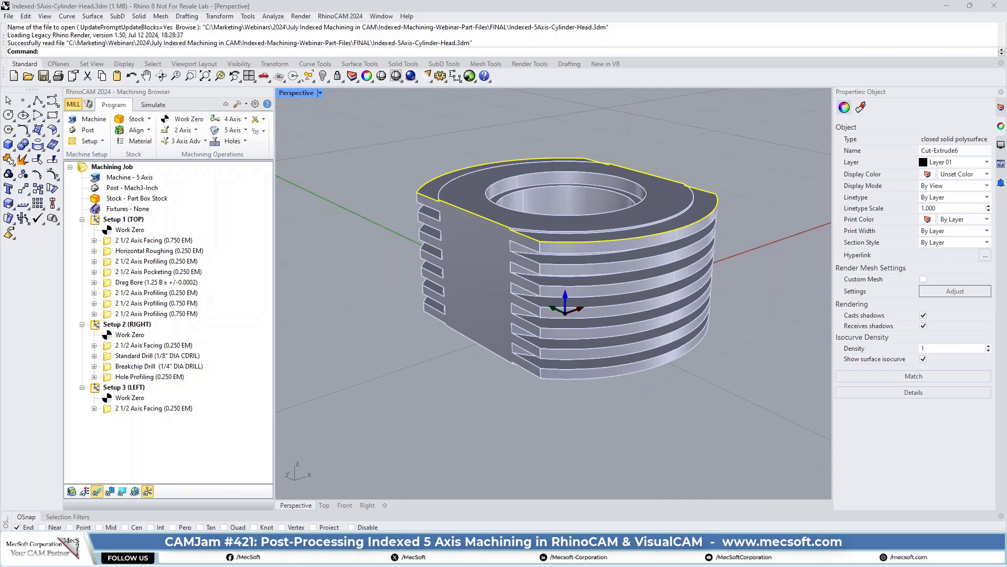
pyautogui.click(335, 272)
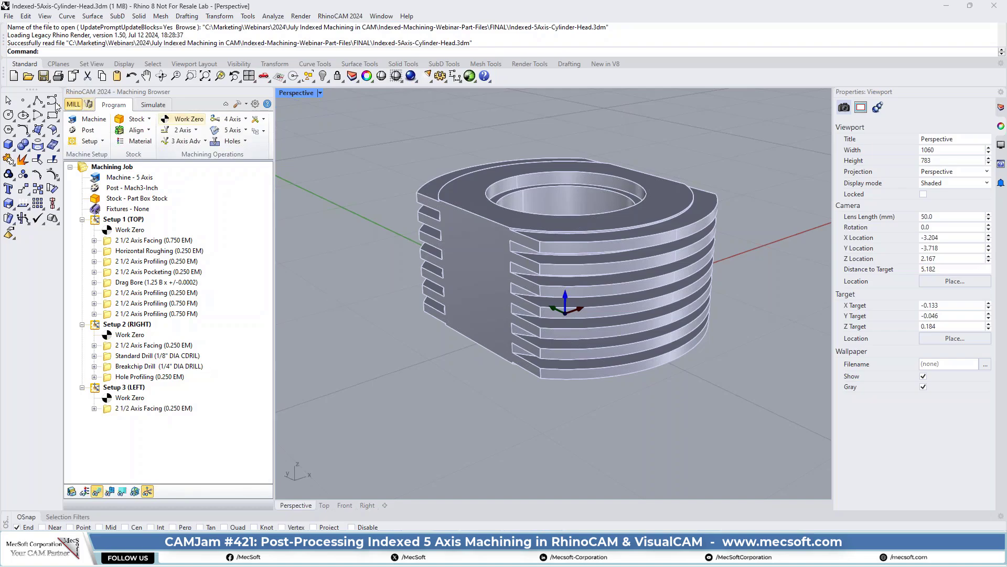
# Open the post-processor selection settings and highlight the folder path from which post-processor files are loaded.
pyautogui.click(85, 130)
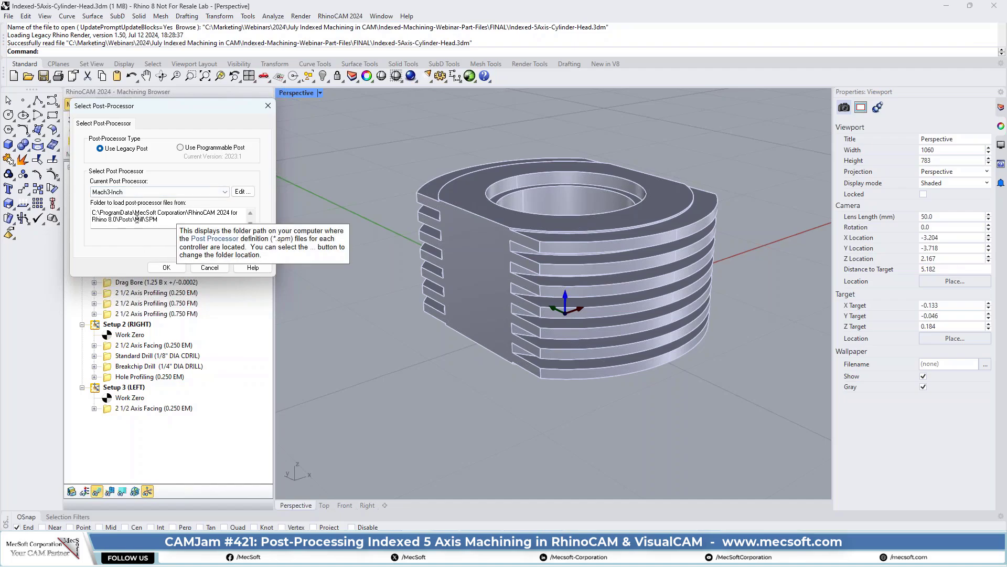
pyautogui.moveTo(94, 213); pyautogui.dragTo(167, 223)
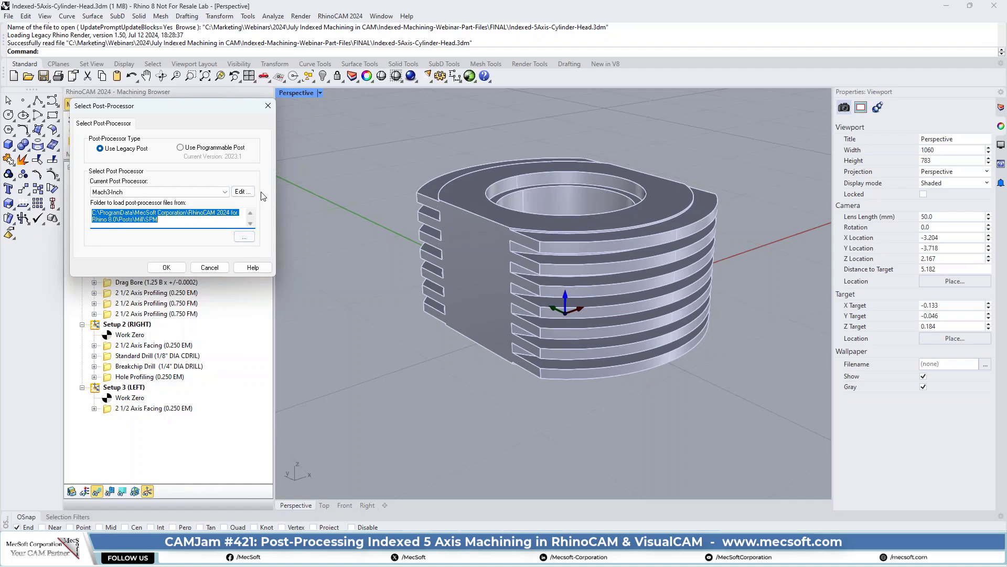